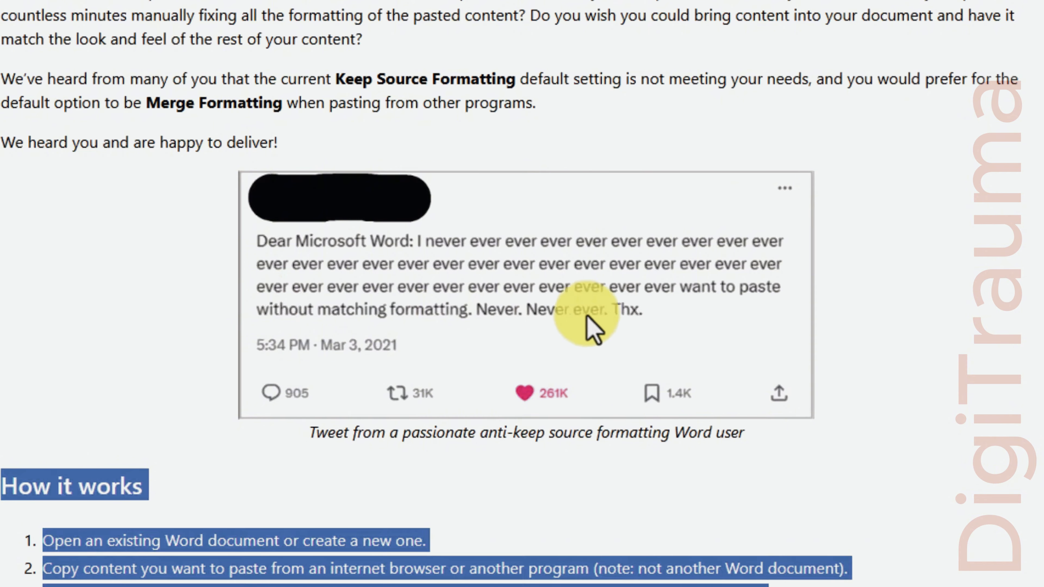
Select the Edge blog article from the 'Updated default paste option' heading through How it works, then minimize Edge
scroll(561, 355, up, 5)
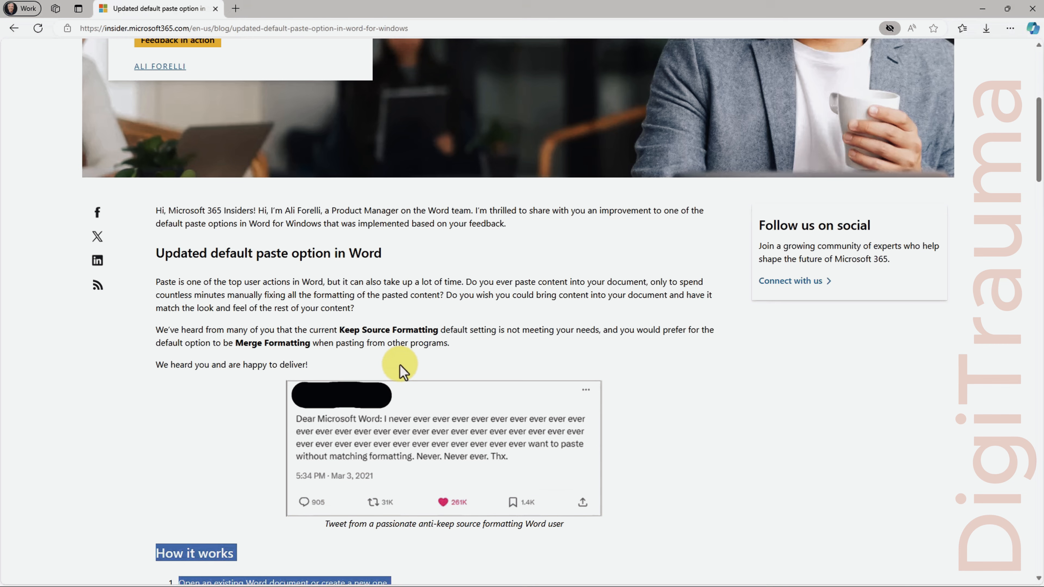
drag(157, 252, 599, 502)
scroll(244, 313, down, 1)
scroll(244, 313, down, 2)
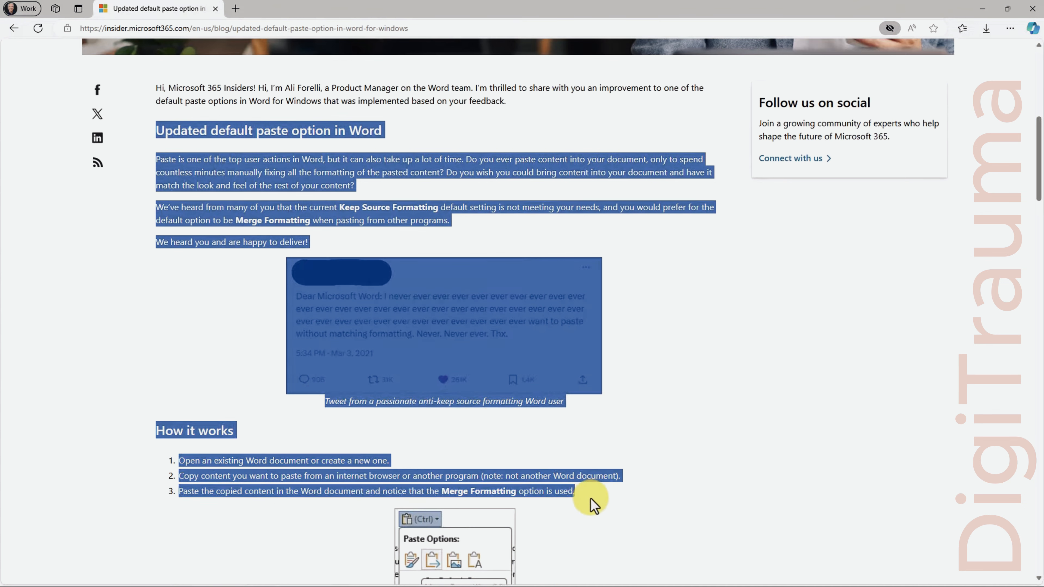
click(980, 8)
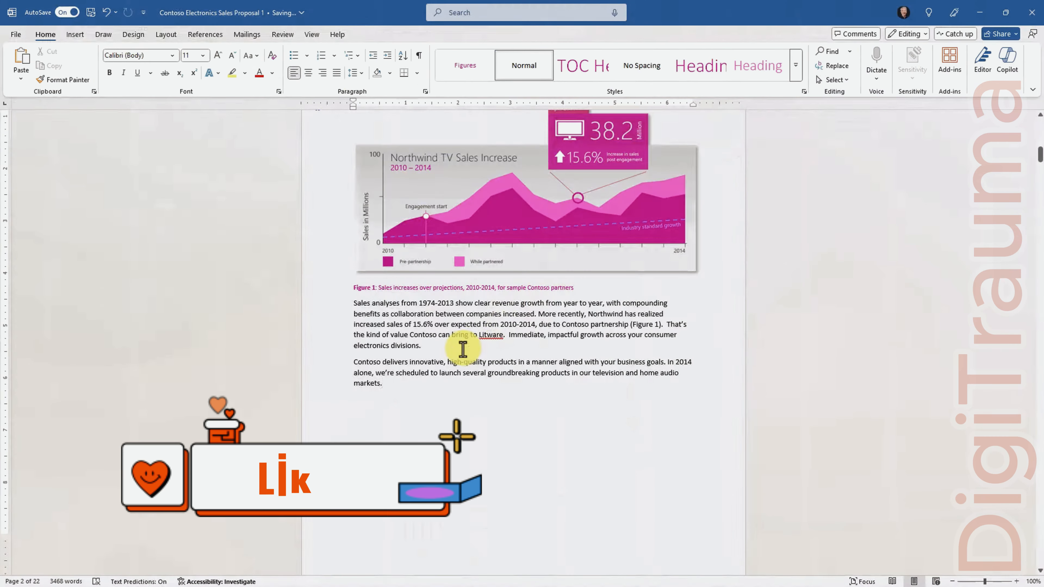
Paste the blog article on a new line after 'markets.', keeping its Times New Roman formatting
click(397, 406)
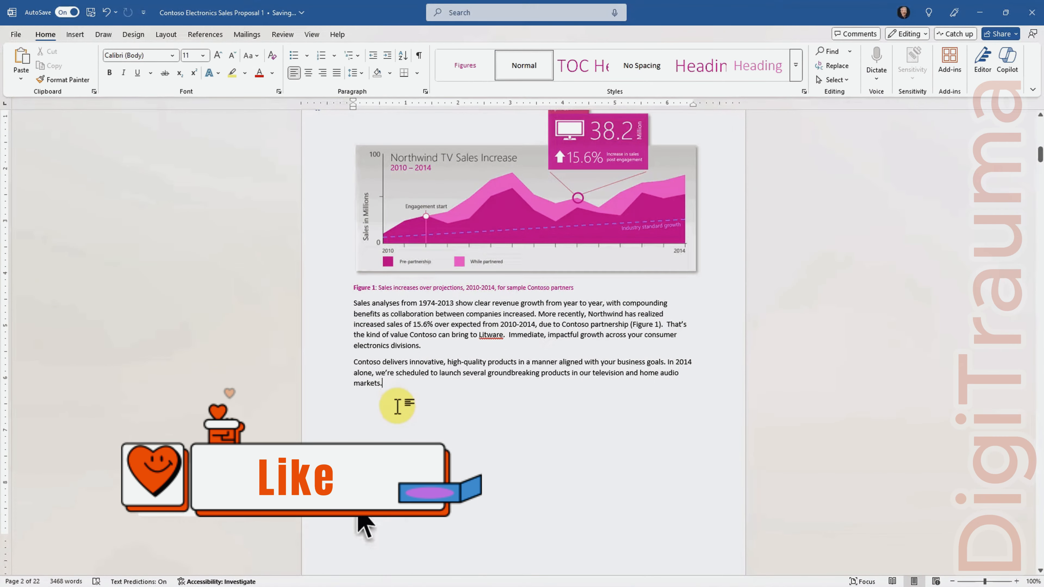
key(Return)
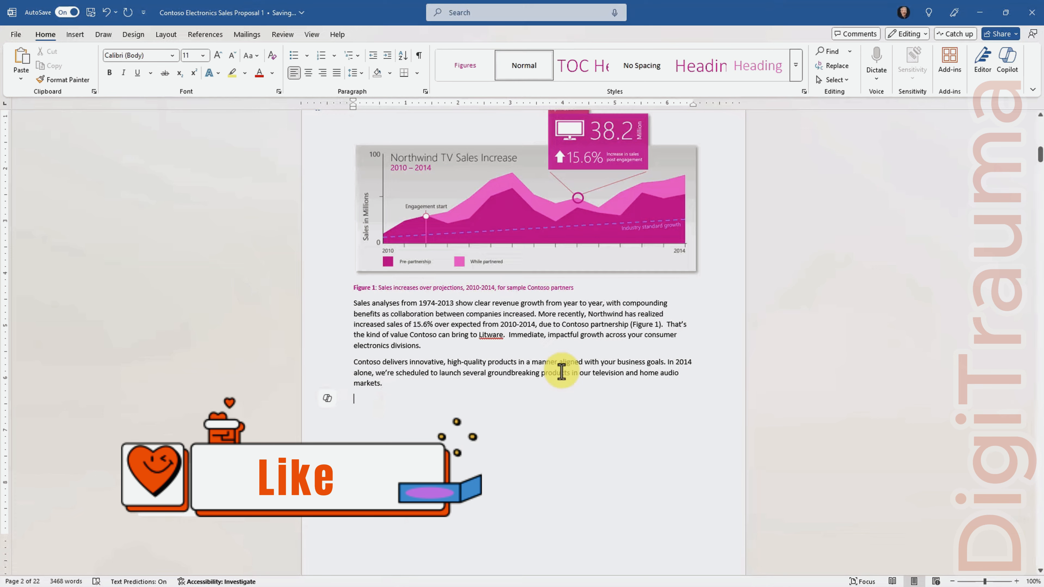
scroll(529, 432, down, 3)
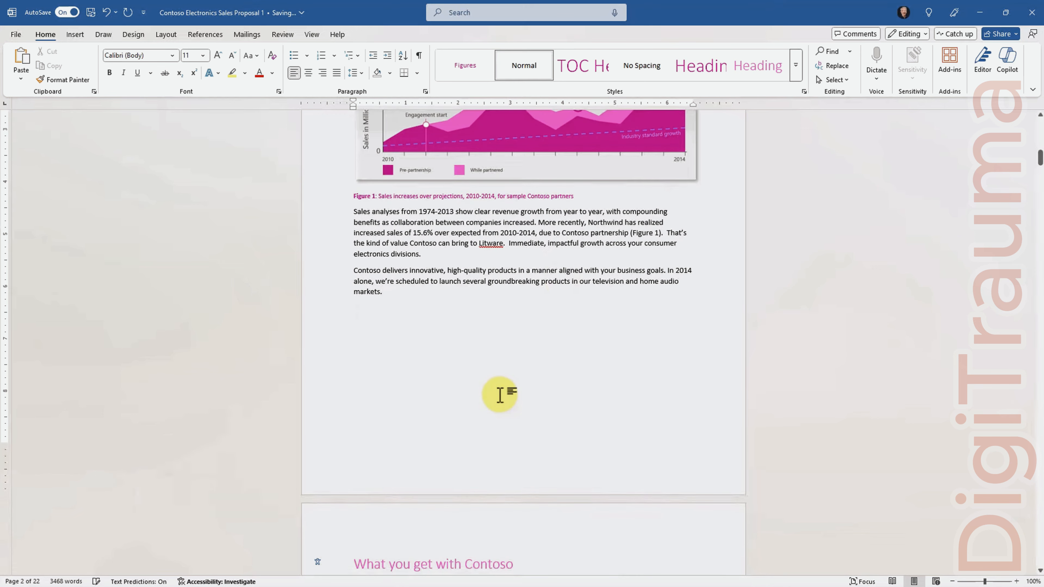
key(ctrl+v)
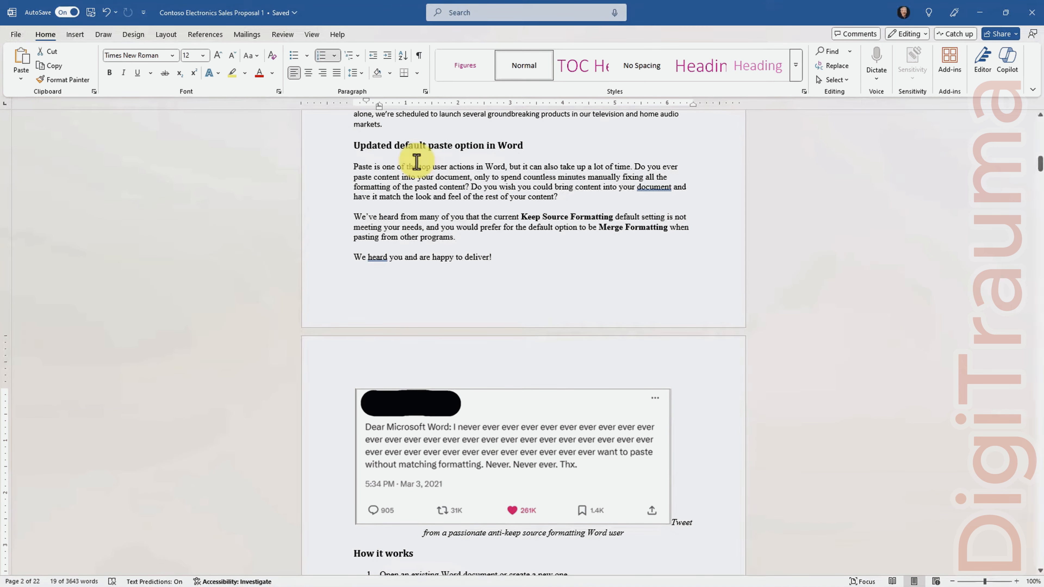
click(14, 34)
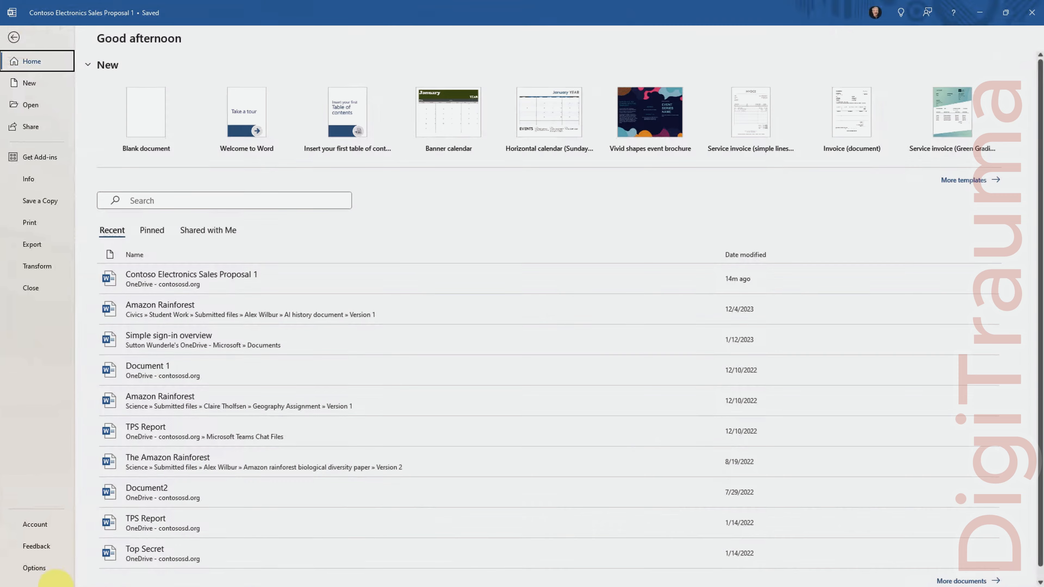
In Options > Advanced, set 'Pasting from other programs' to Merge Formatting and confirm with OK
click(35, 569)
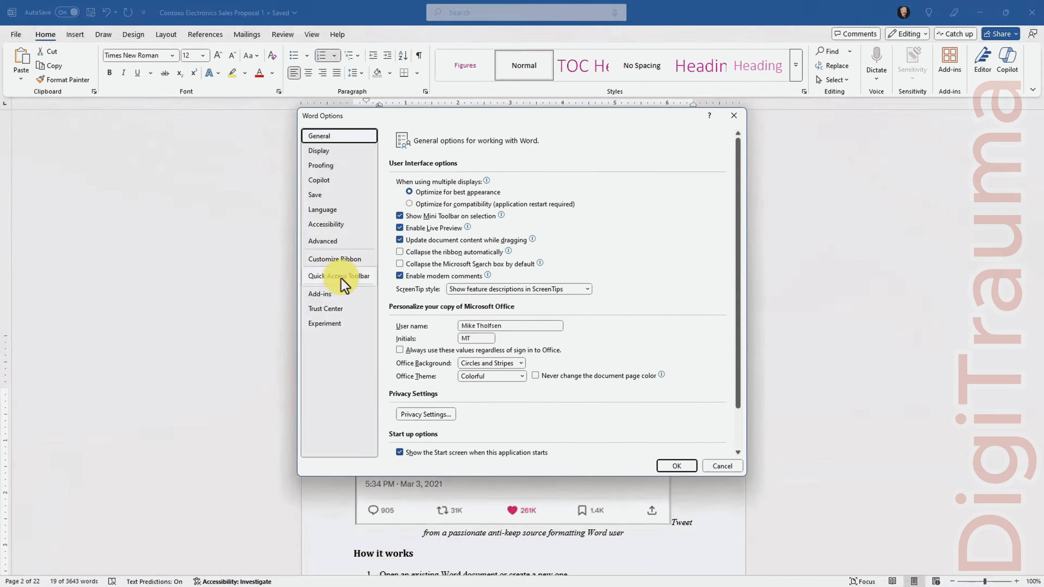
click(327, 241)
scroll(491, 349, down, 4)
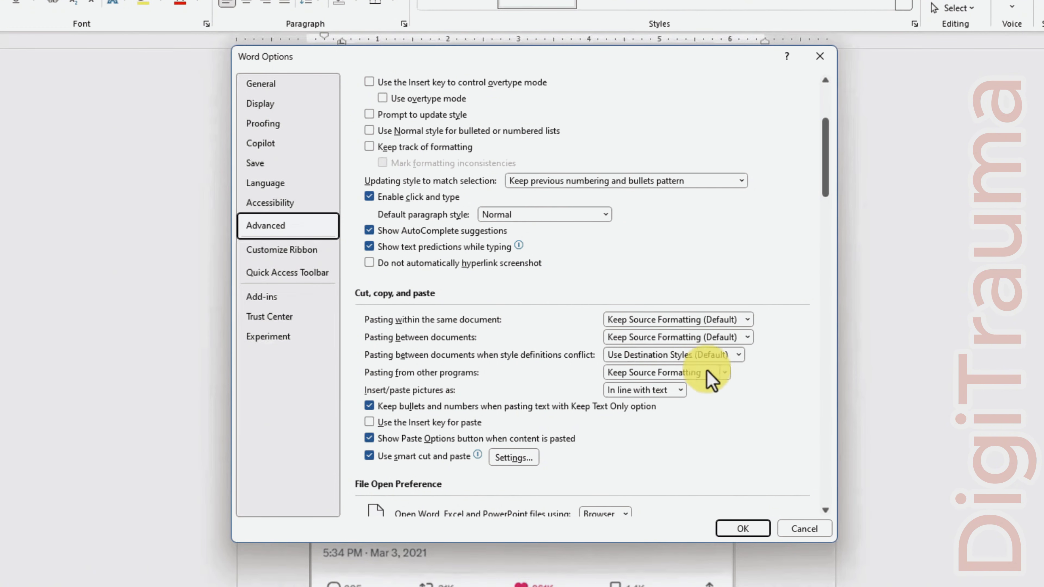
click(666, 373)
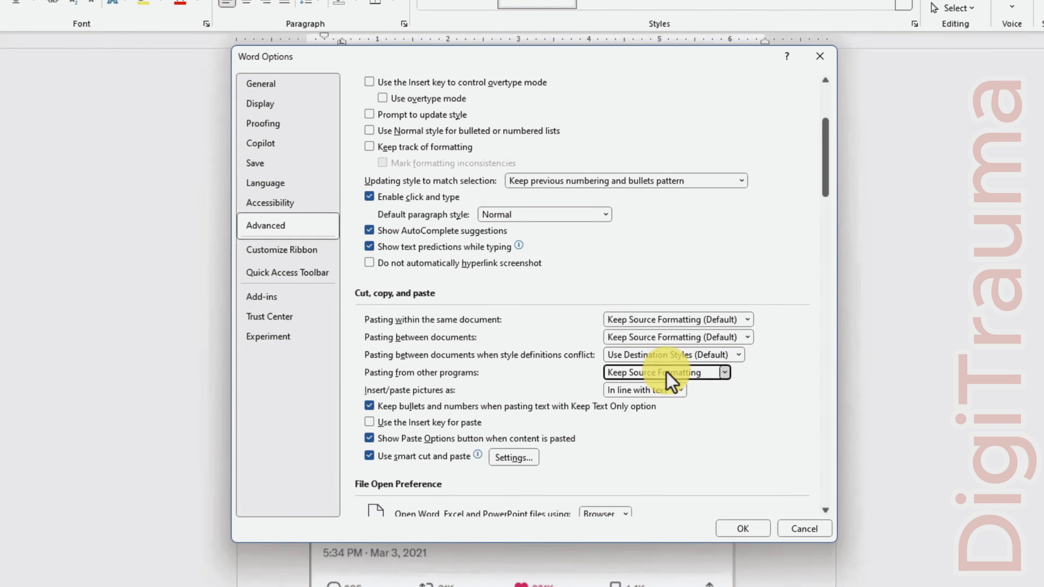
click(669, 401)
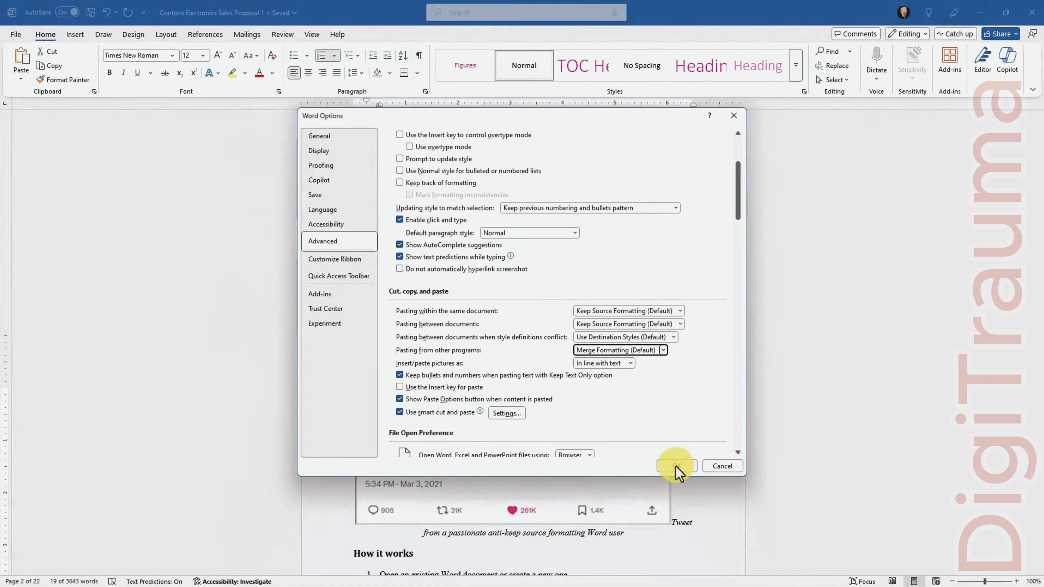
click(676, 466)
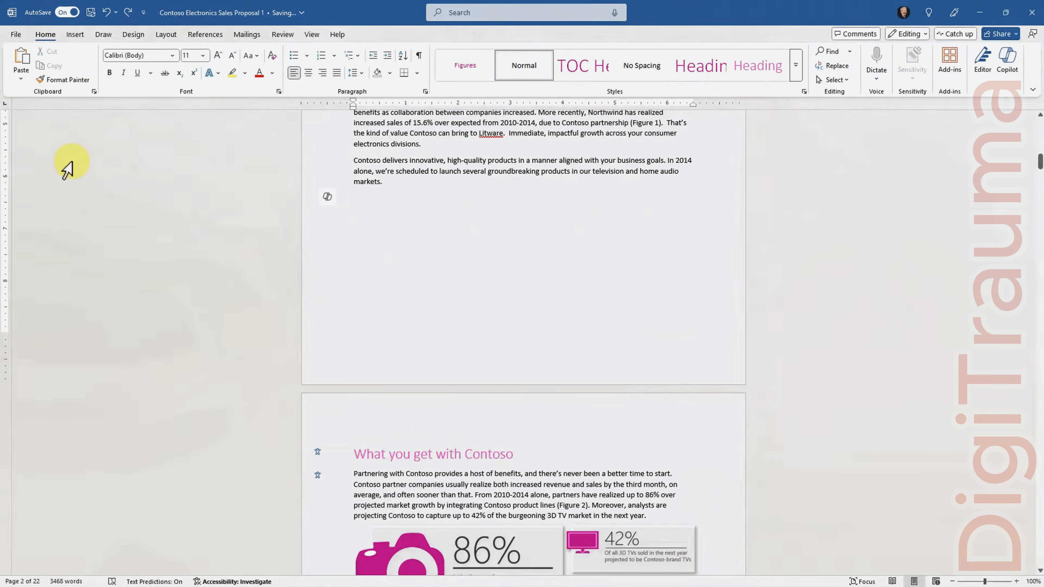
Re-paste the blog article after 'markets.' so it matches the proposal's Calibri text
scroll(168, 250, up, 2)
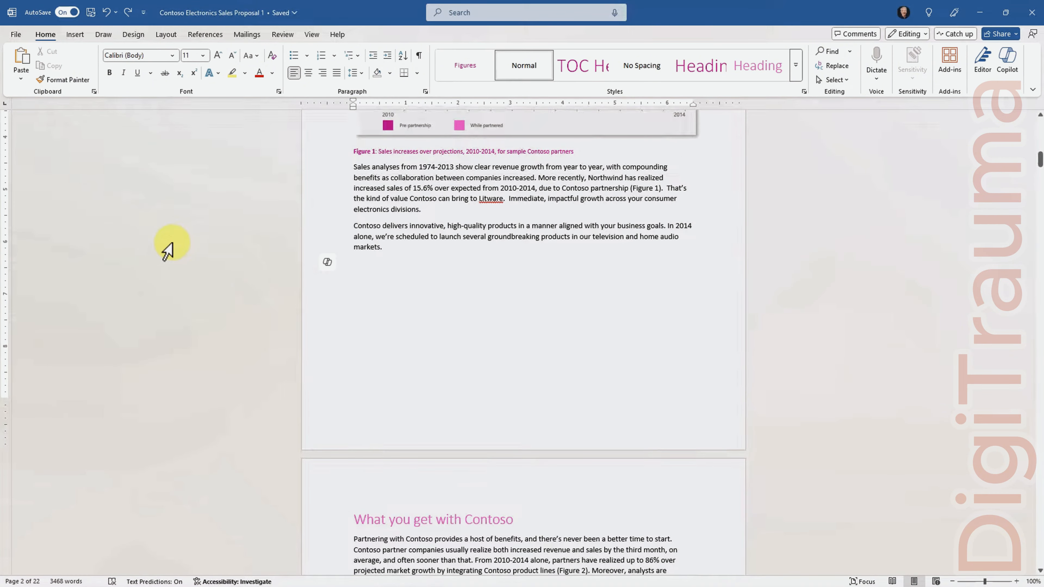
key(ctrl+v)
scroll(165, 247, up, 6)
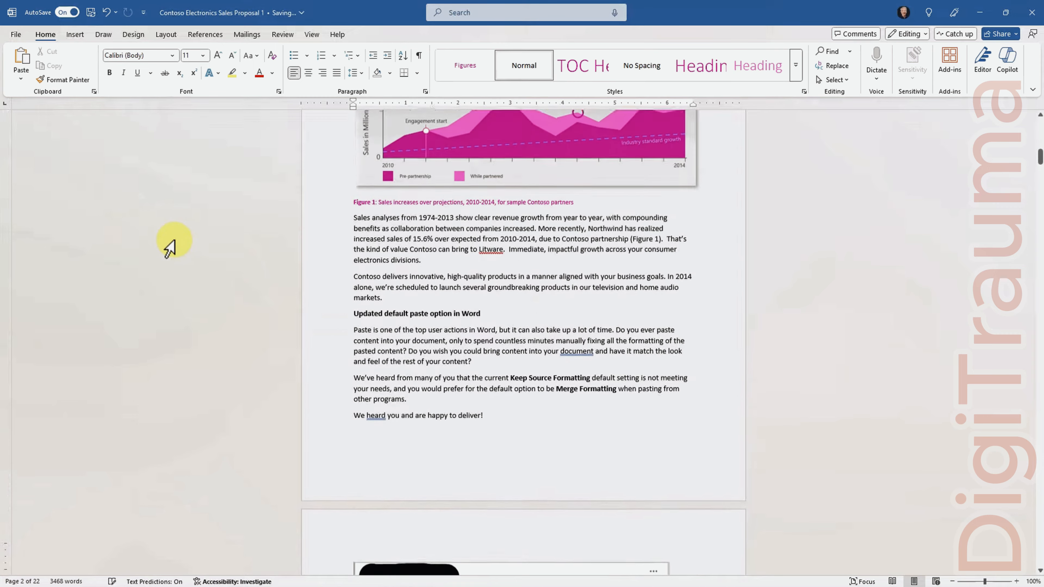
scroll(163, 221, down, 7)
scroll(163, 222, up, 5)
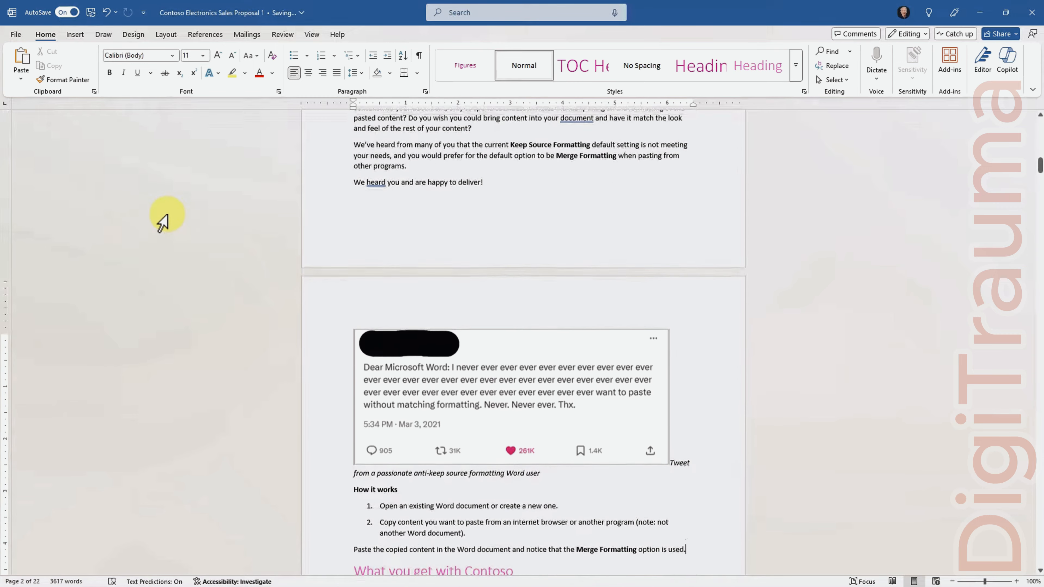
scroll(163, 221, up, 2)
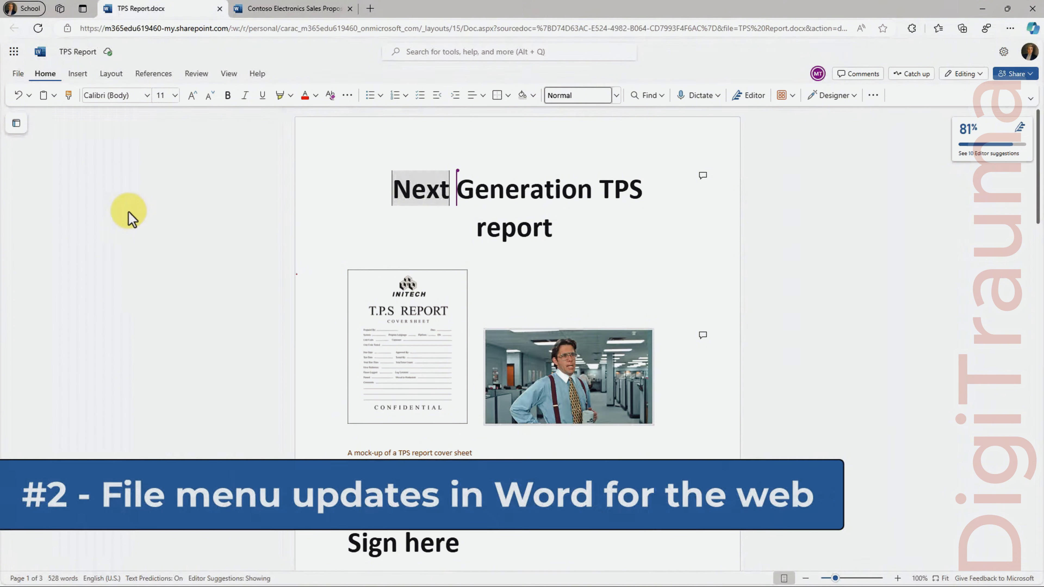
click(19, 74)
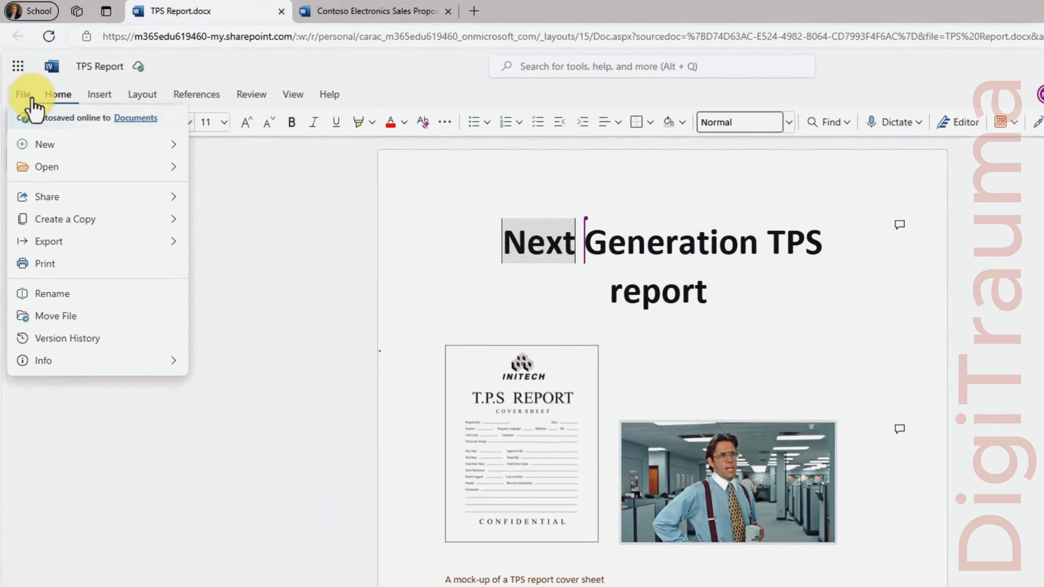
click(70, 222)
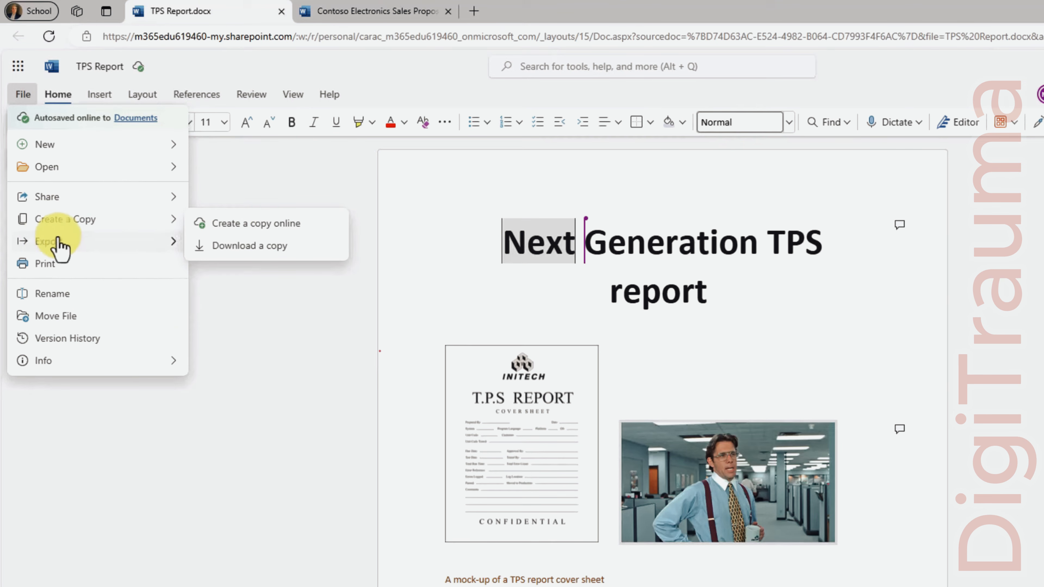
mouse_move(47, 243)
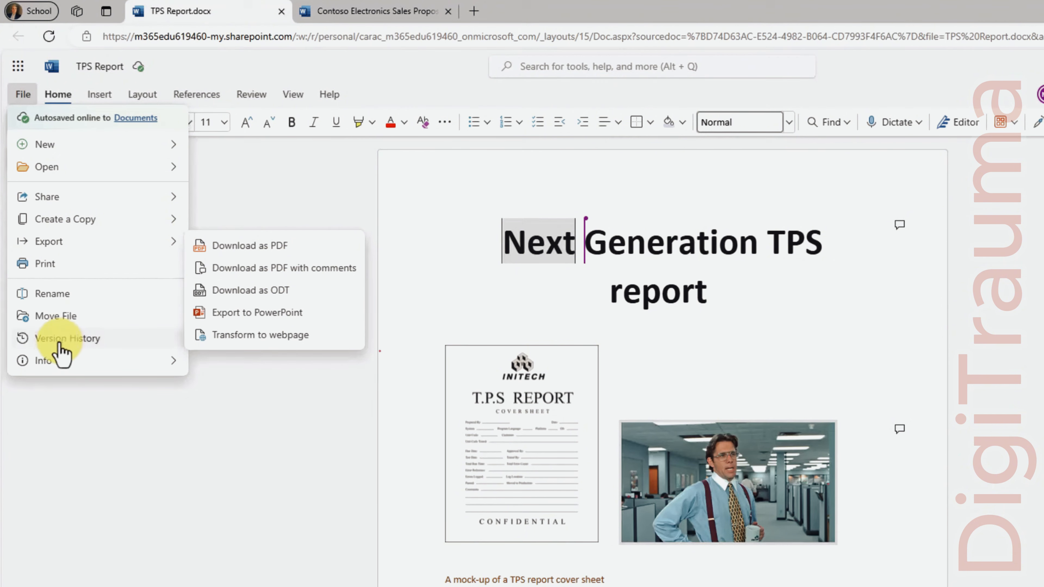
mouse_move(51, 364)
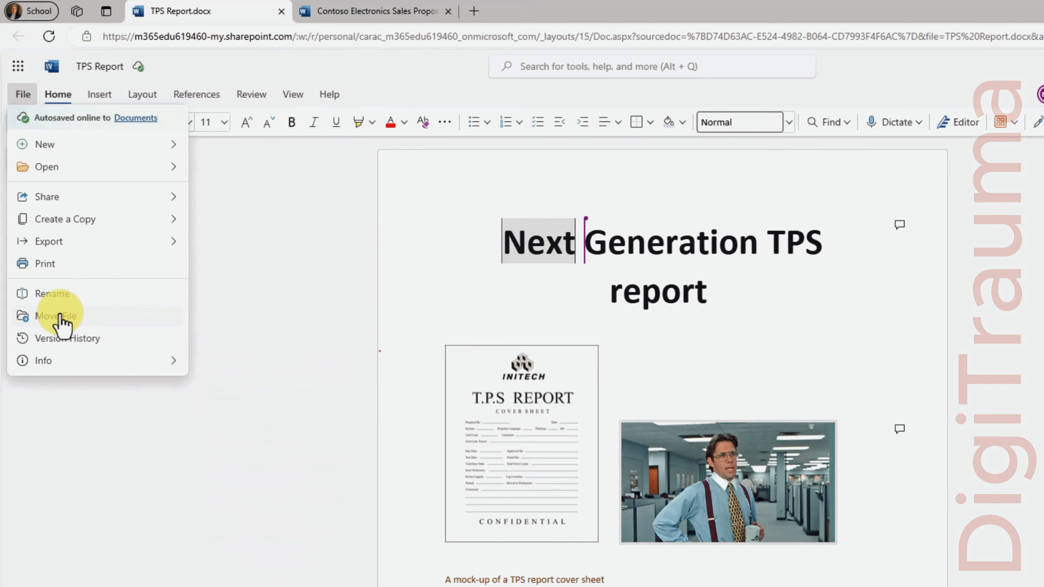
click(246, 207)
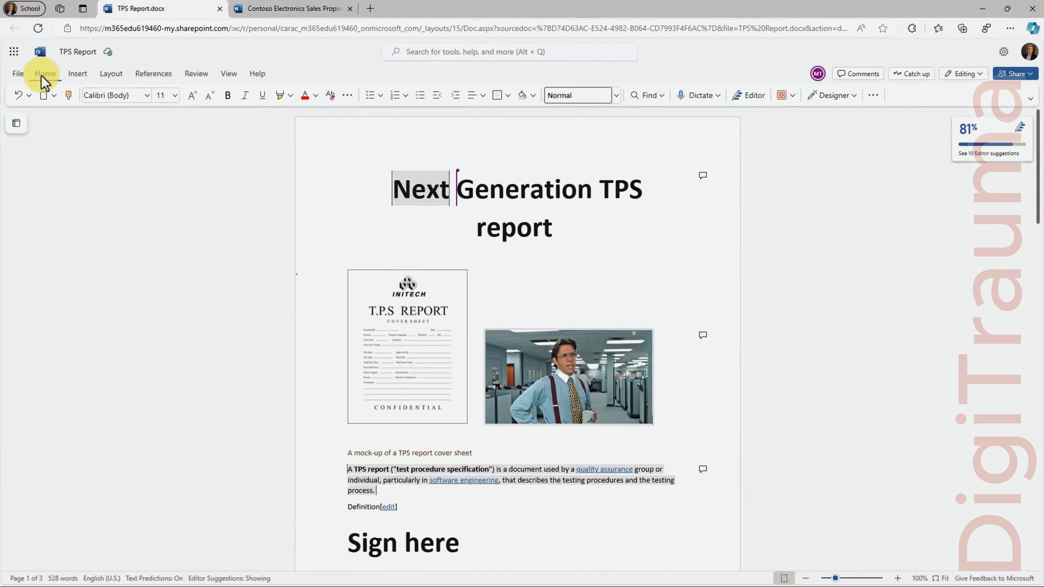
Browse the Popular Add-ins list from the Home ribbon, then close it
click(791, 99)
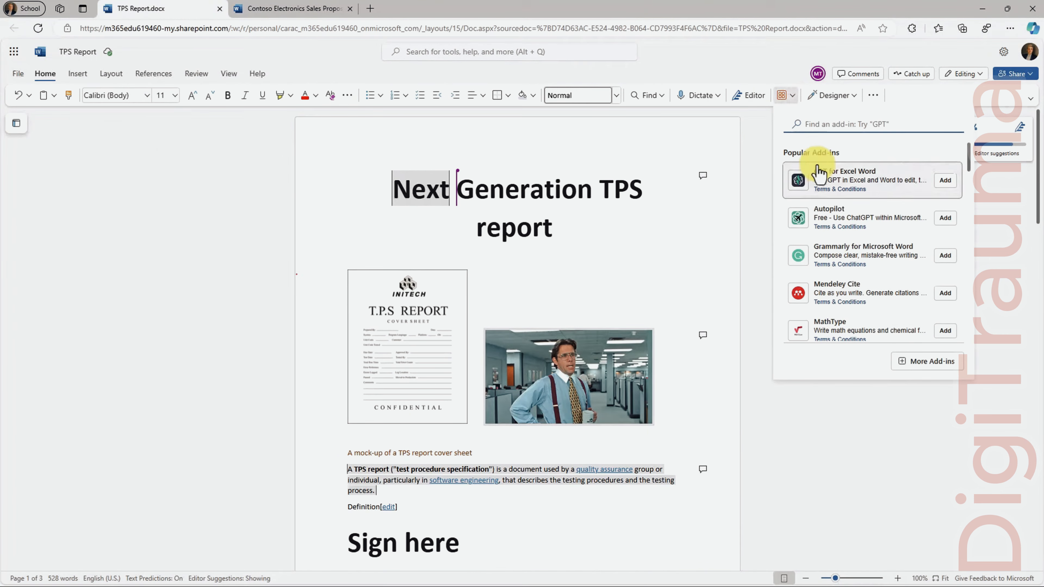
click(794, 103)
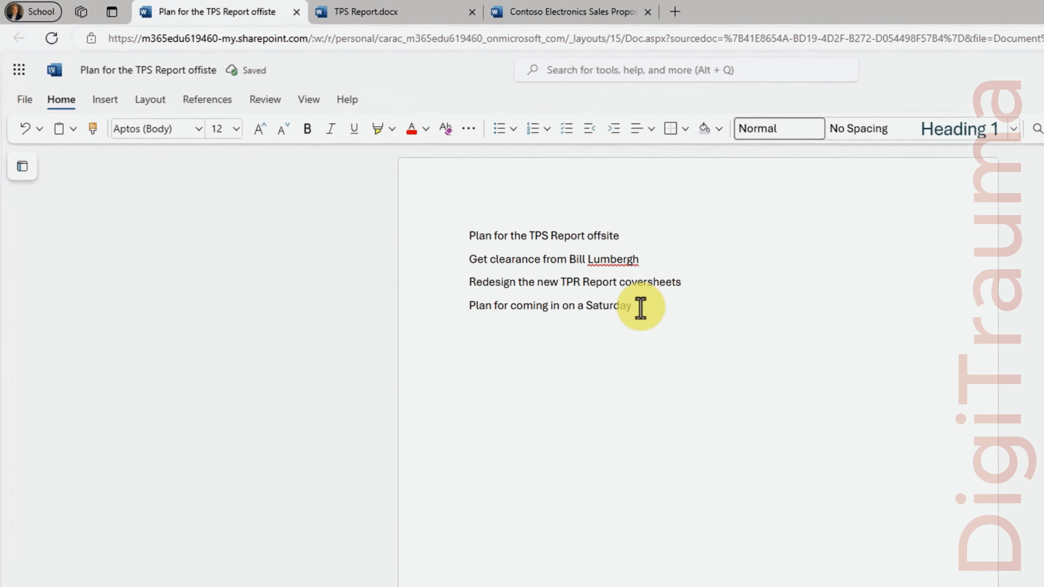
Make the four plan lines a checklist and tick the offsite, coversheet and Saturday items
drag(638, 308, 473, 236)
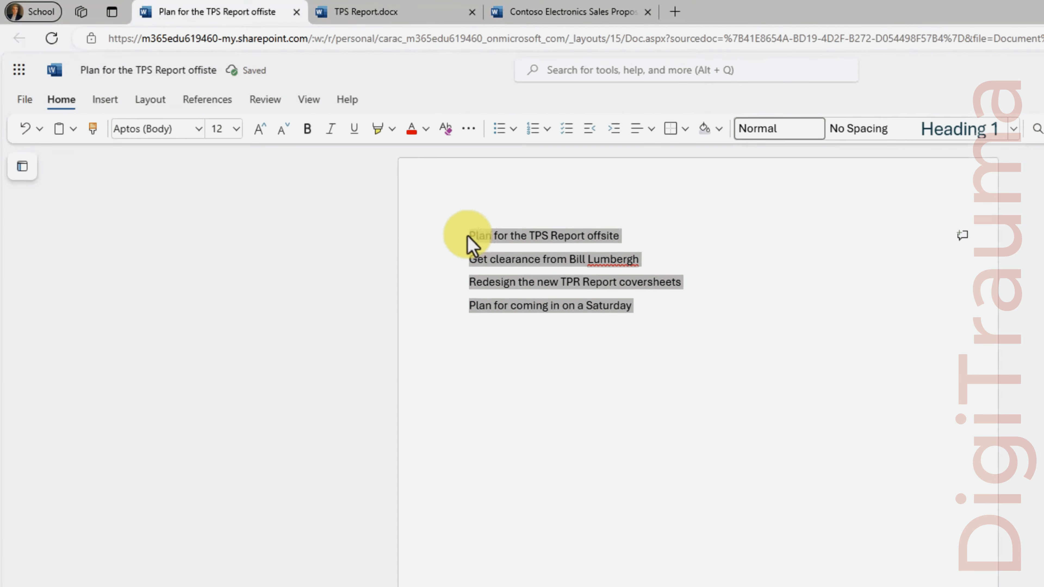
click(566, 130)
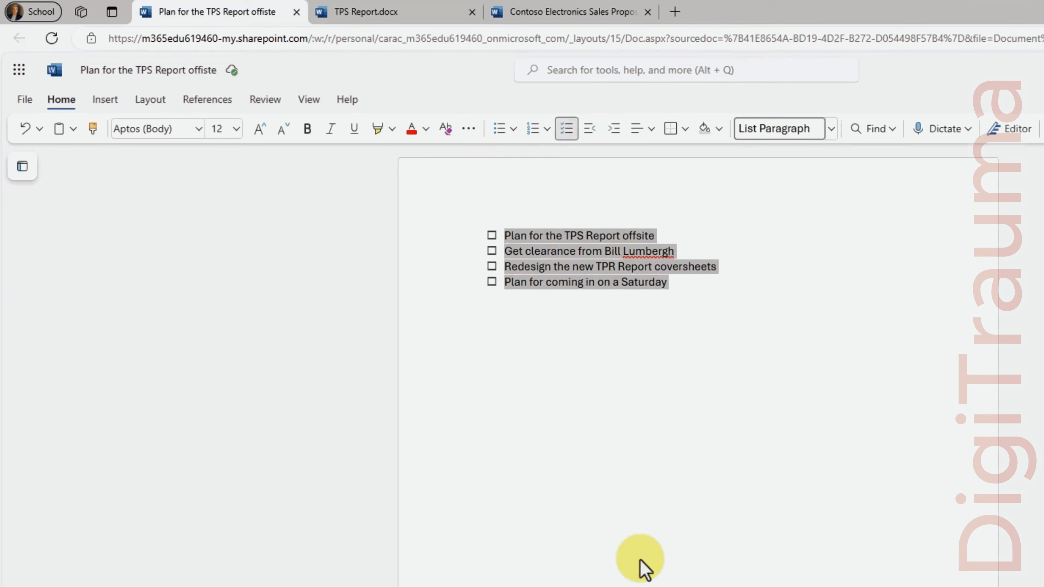
click(492, 236)
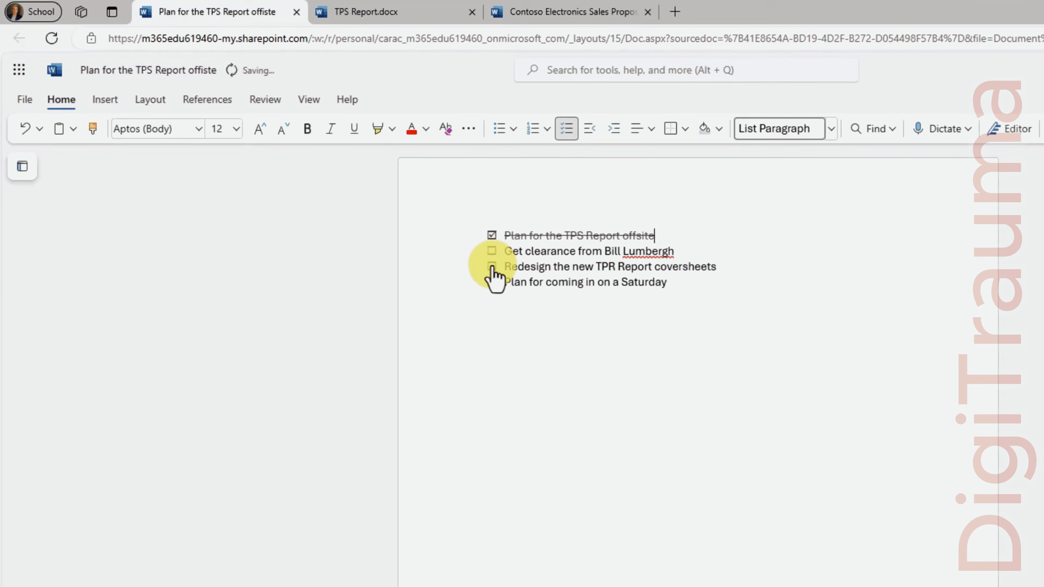
click(492, 266)
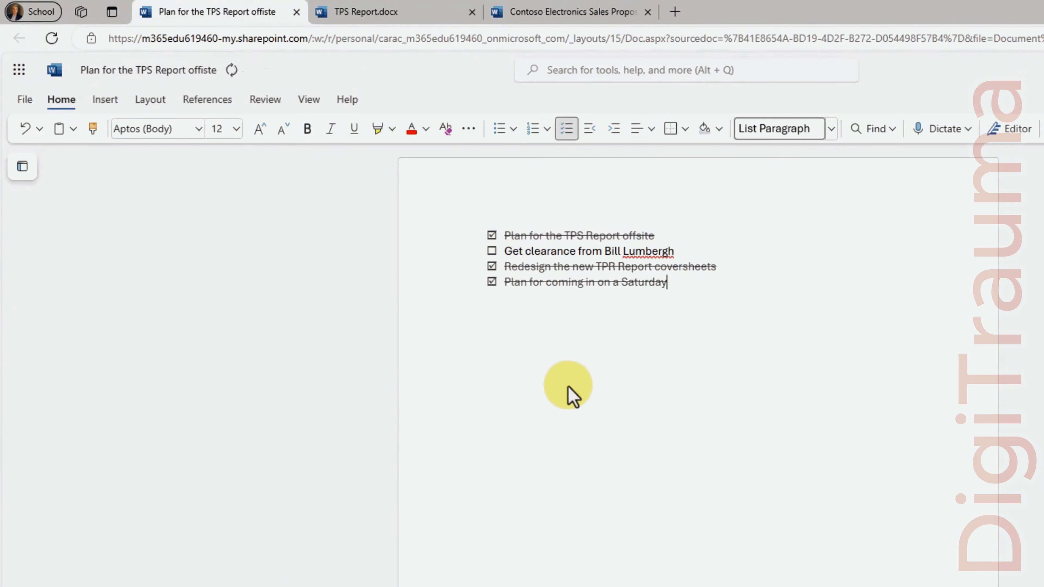
click(492, 282)
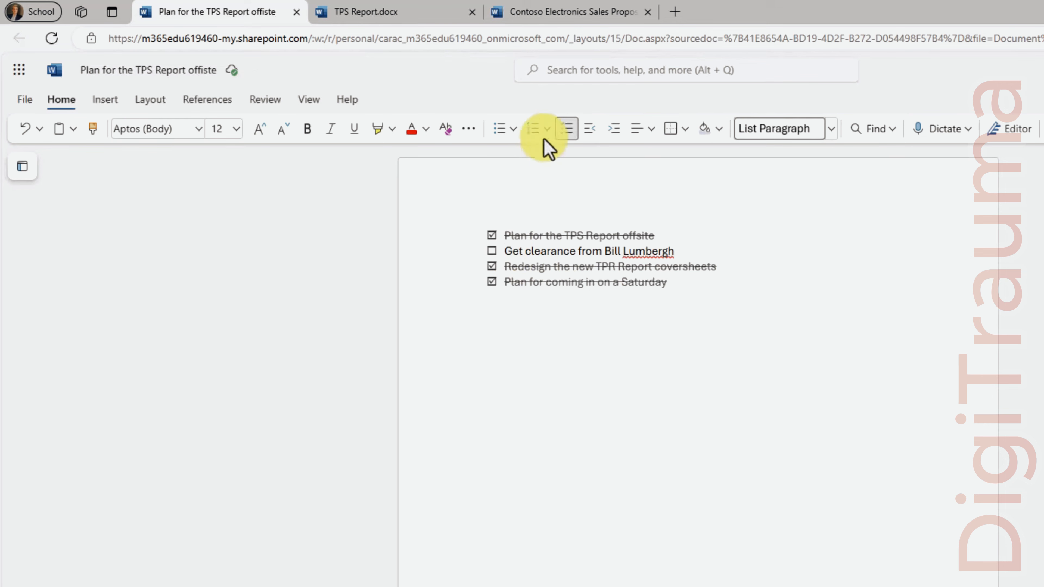
Restore the checklist on the clearance line with Ctrl+, and tick it off
click(564, 131)
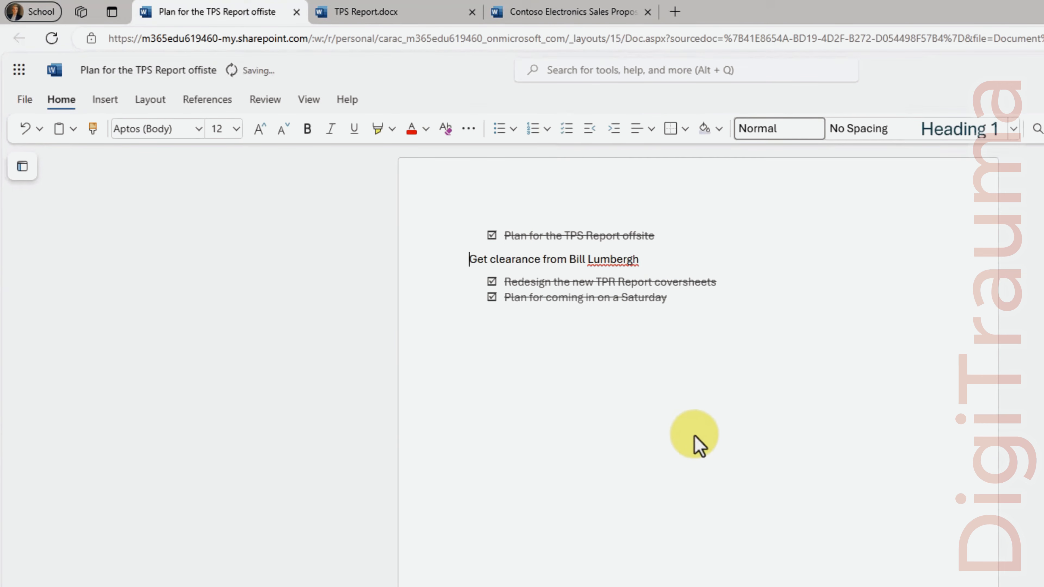
key(ctrl+comma)
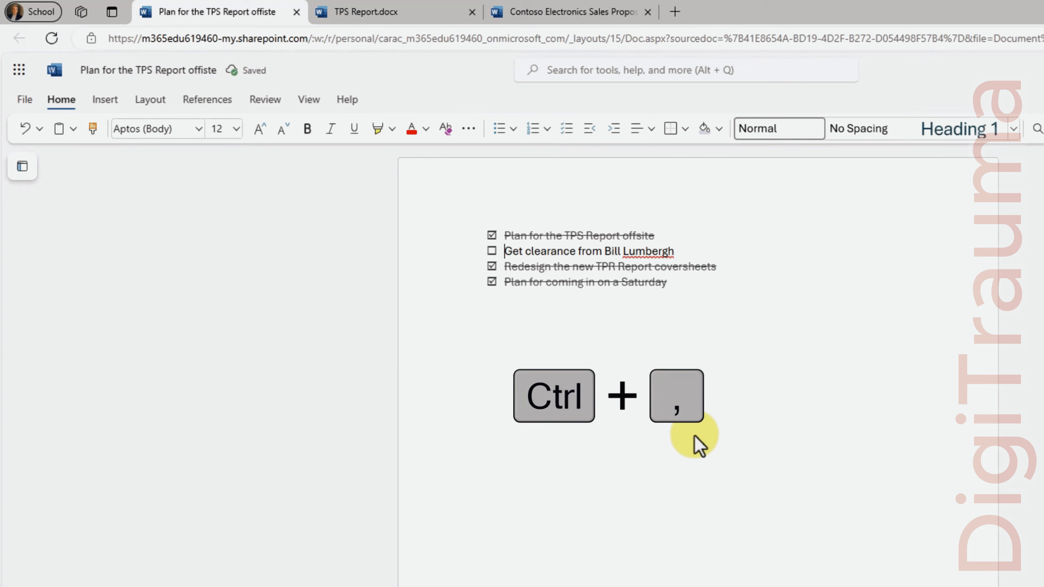
click(491, 251)
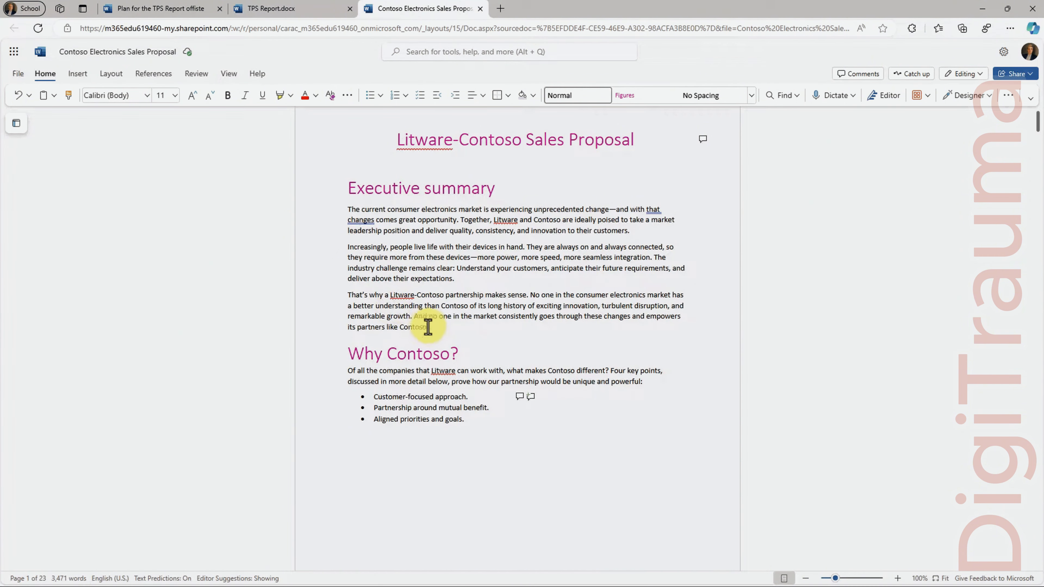
Lay out the three executive summary paragraphs in two columns
drag(430, 327, 346, 213)
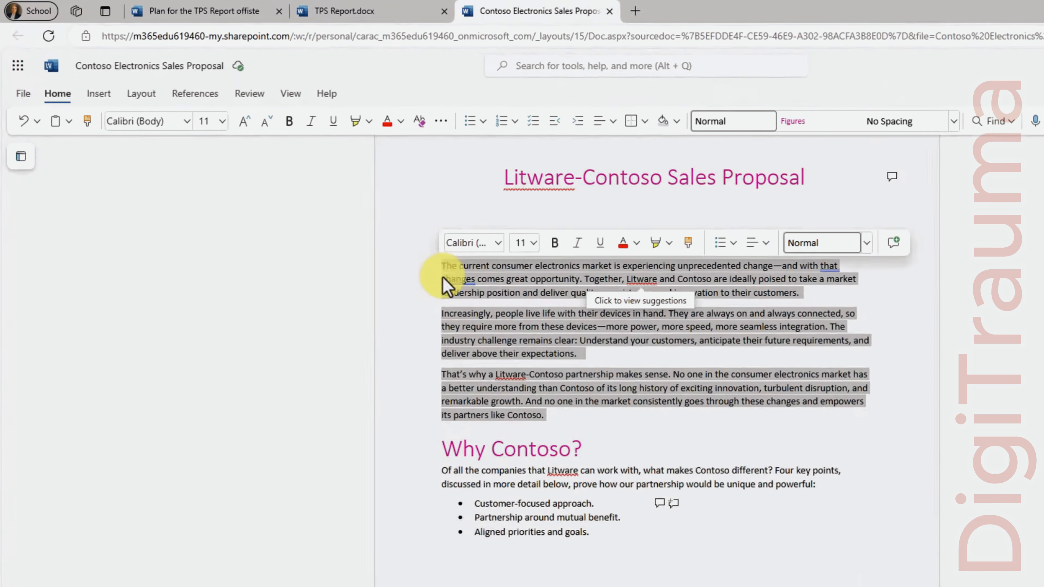
click(140, 97)
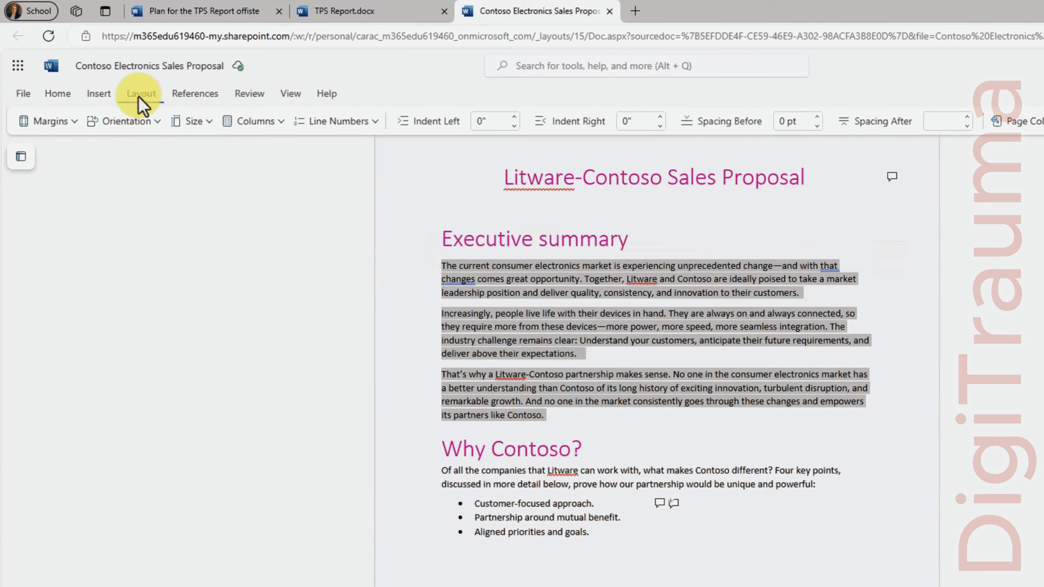
click(281, 123)
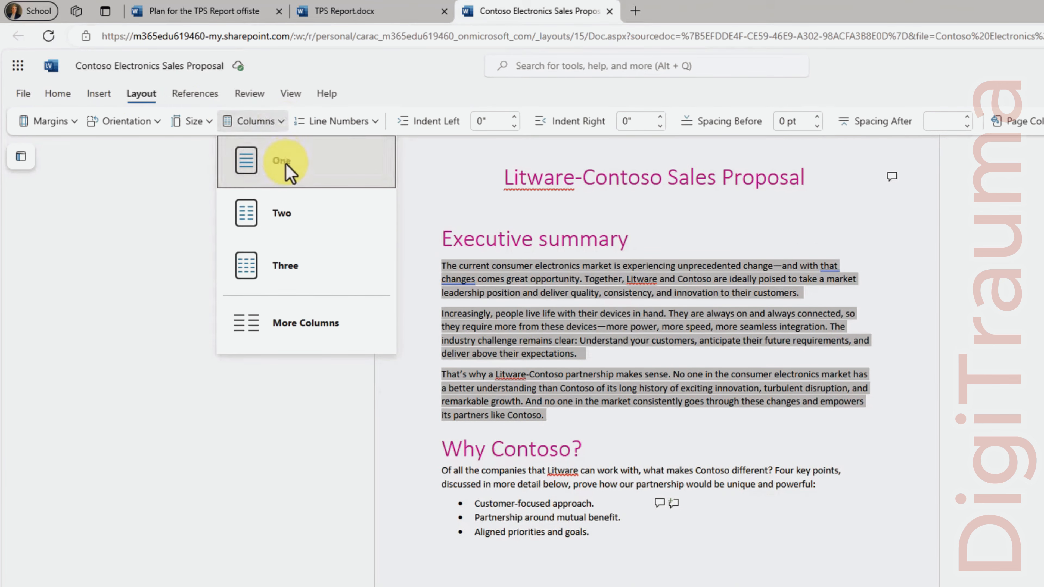
click(294, 213)
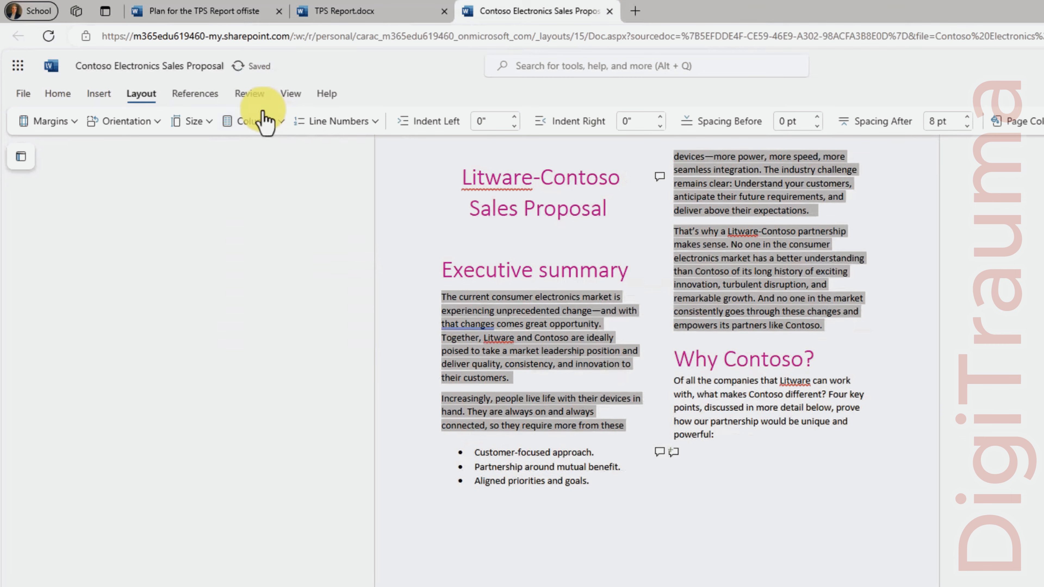
Switch the summary to three columns, then cancel out of More Columns back to one column
click(266, 124)
click(289, 272)
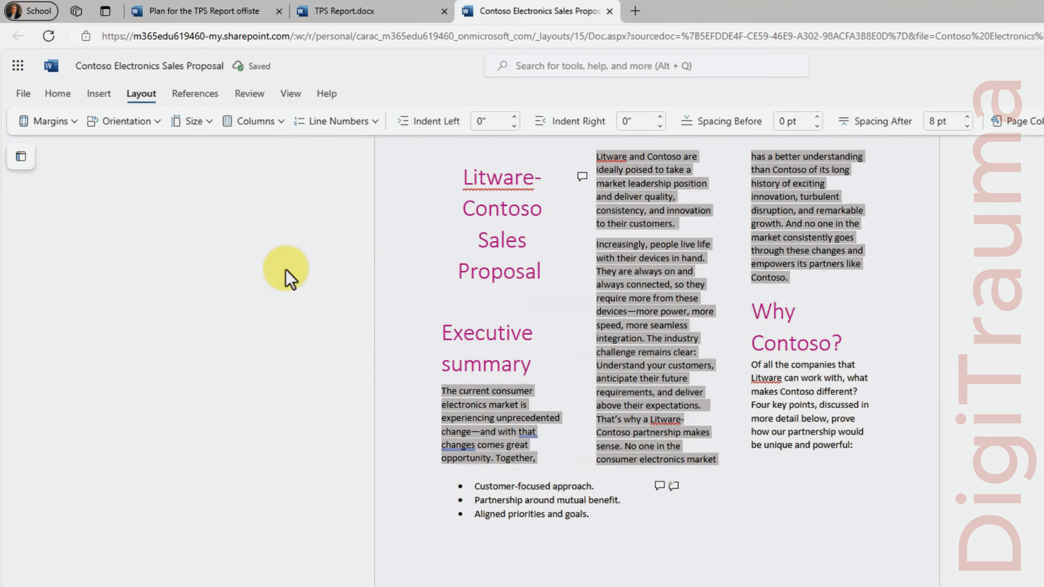
click(259, 123)
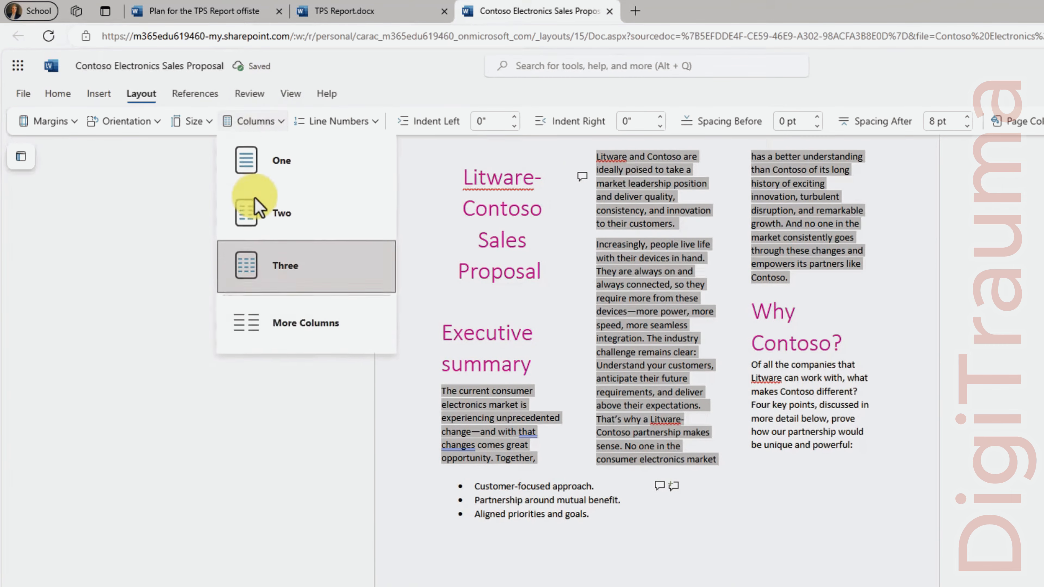
click(297, 328)
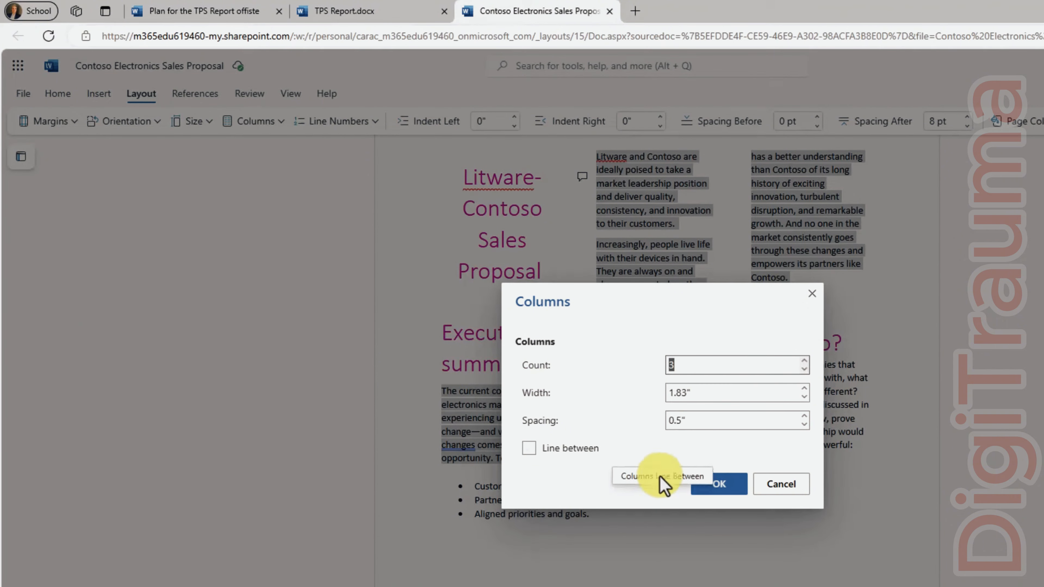
click(781, 490)
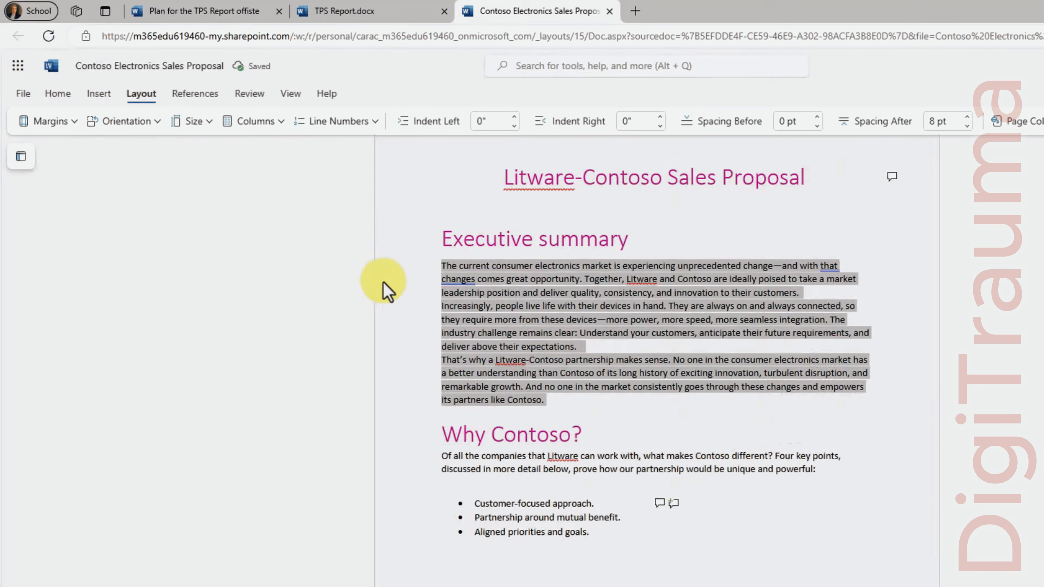
Tick Add line numbering in Line Numbering Options and apply it with OK
click(358, 125)
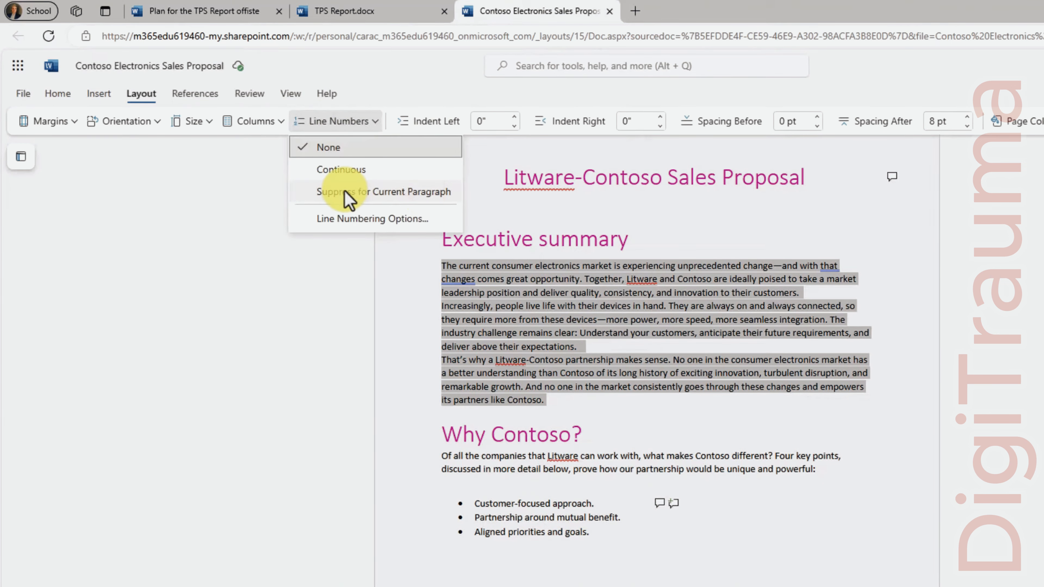
click(356, 222)
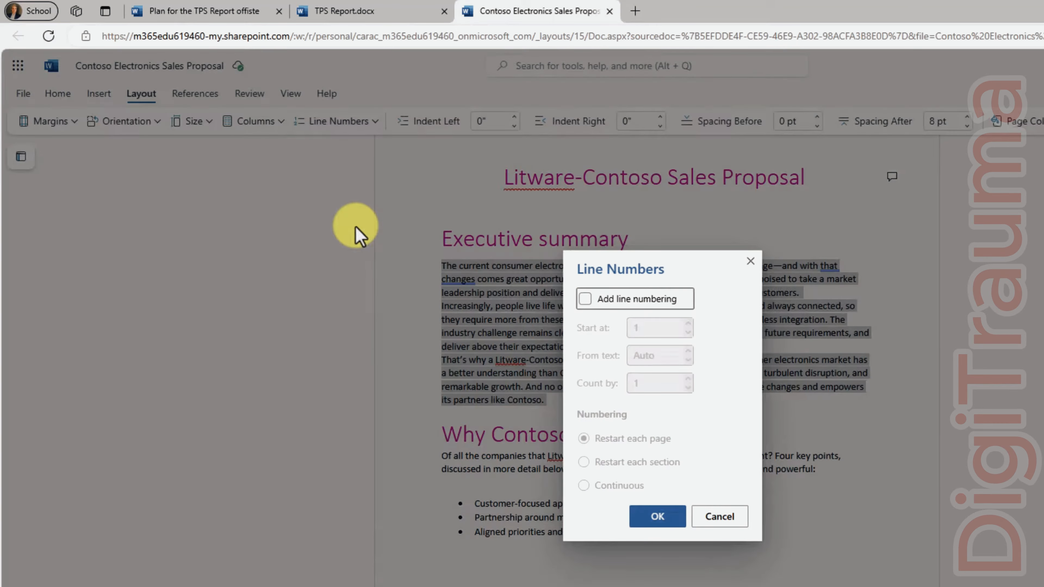
click(584, 299)
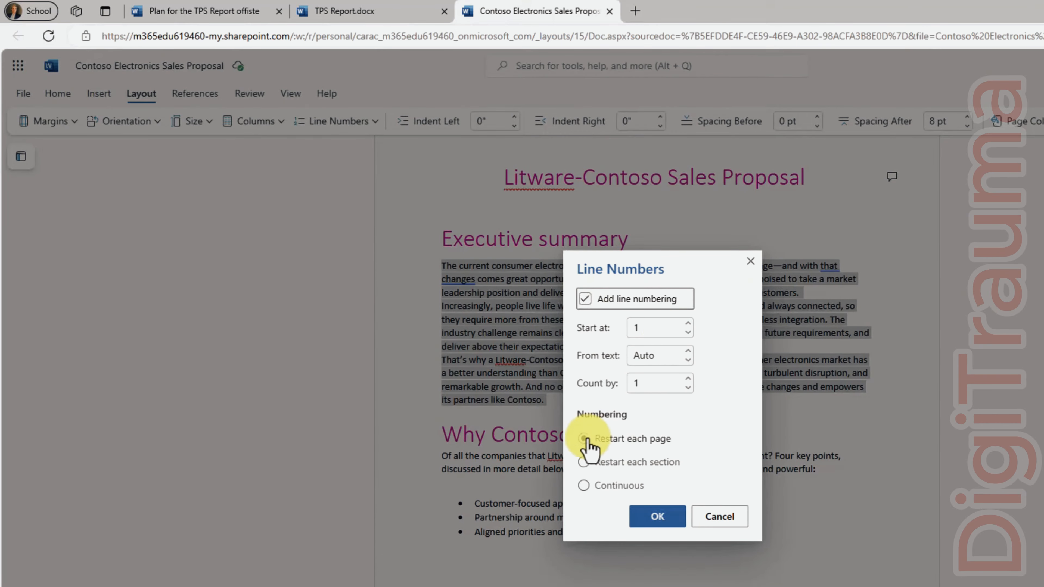
click(662, 517)
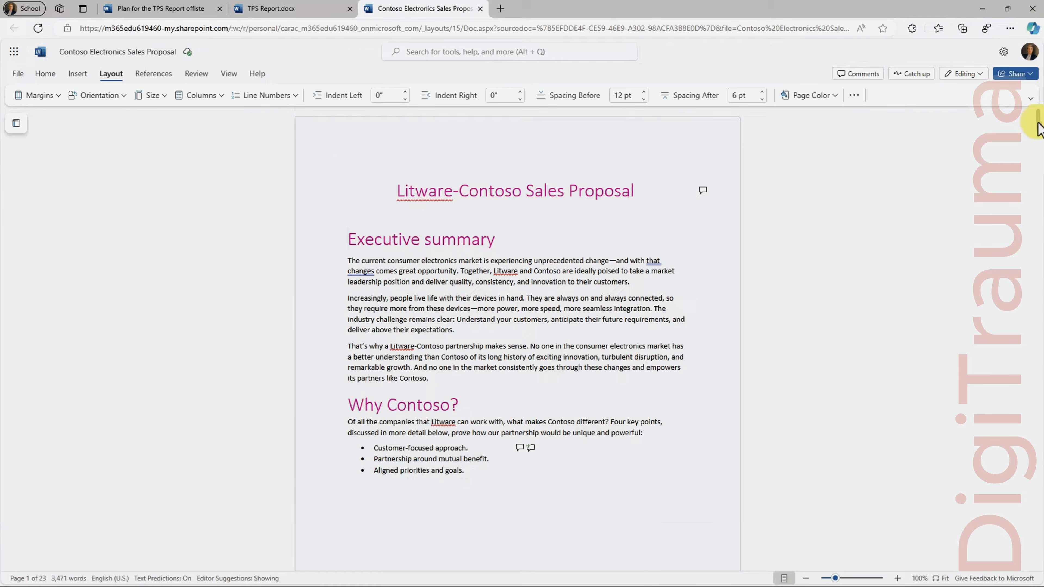
Show the headings pane and jump via 'What you get with Contoso' to 'Customer-focused approach'
mouse_move(1038, 123)
mouse_down()
mouse_move(1038, 349)
mouse_move(1021, 233)
mouse_move(1037, 107)
mouse_up()
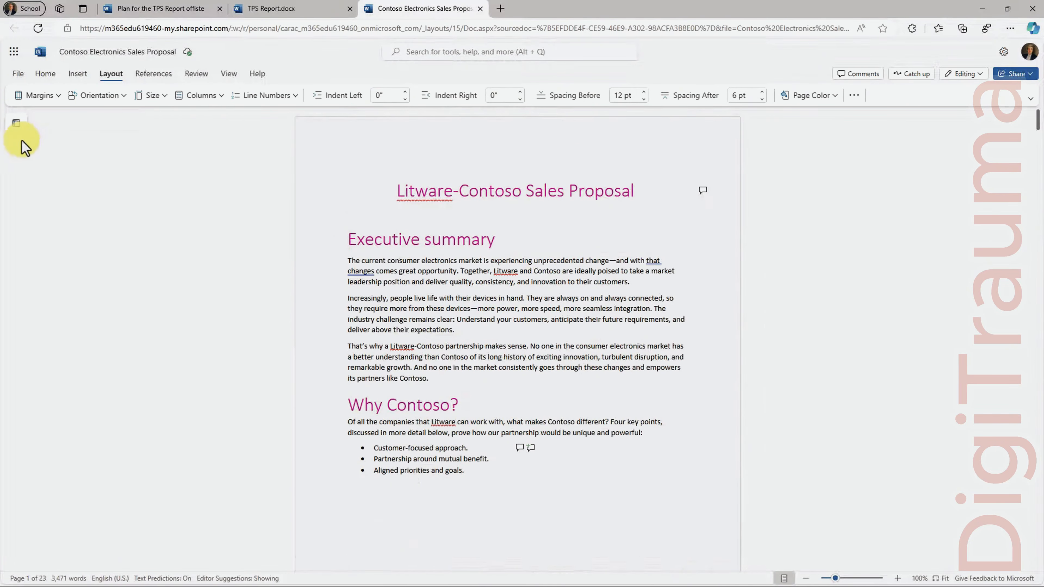
click(16, 124)
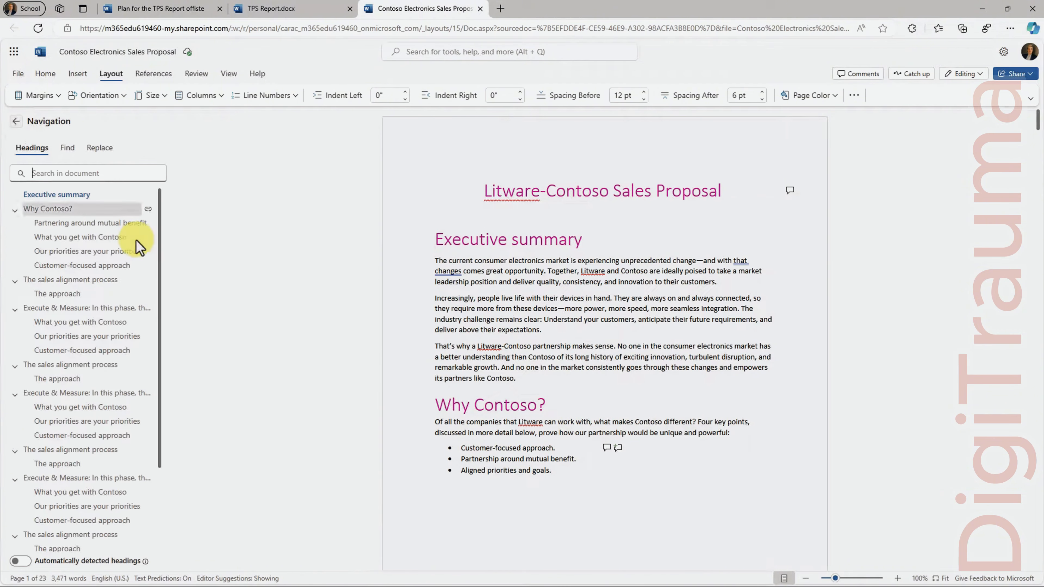
scroll(85, 413, down, 3)
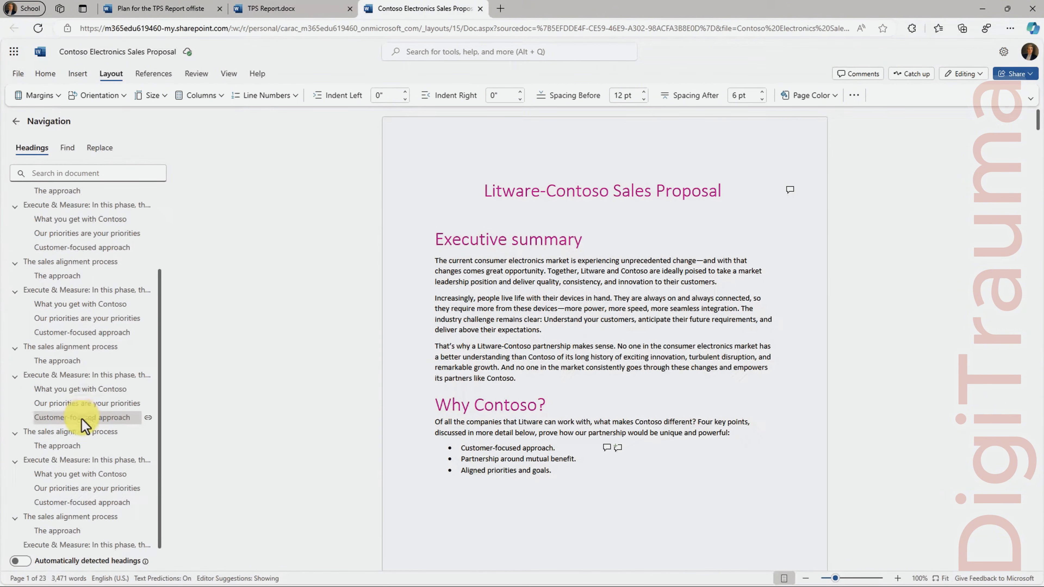
click(78, 474)
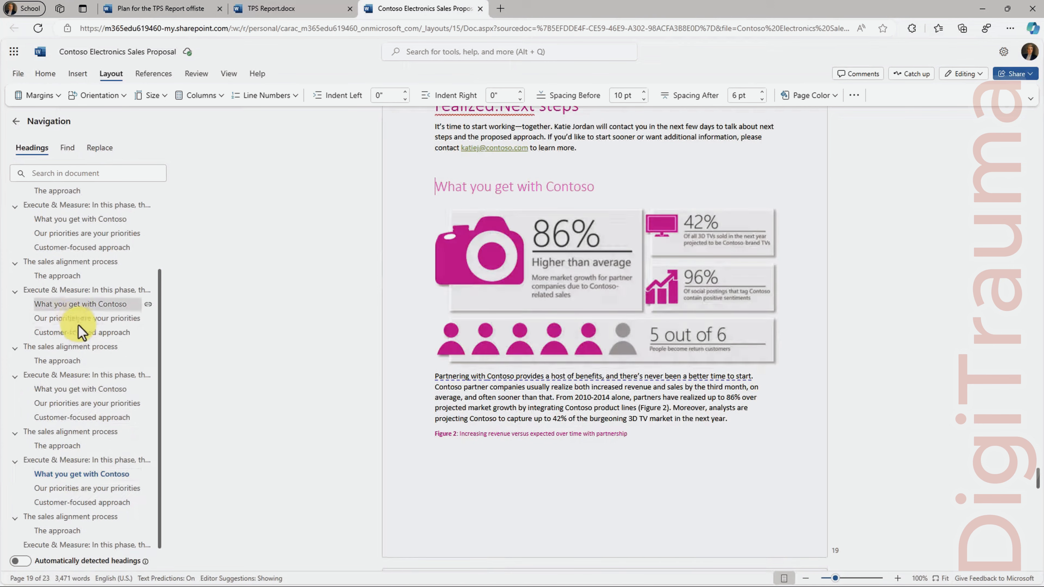
click(84, 333)
scroll(117, 263, up, 3)
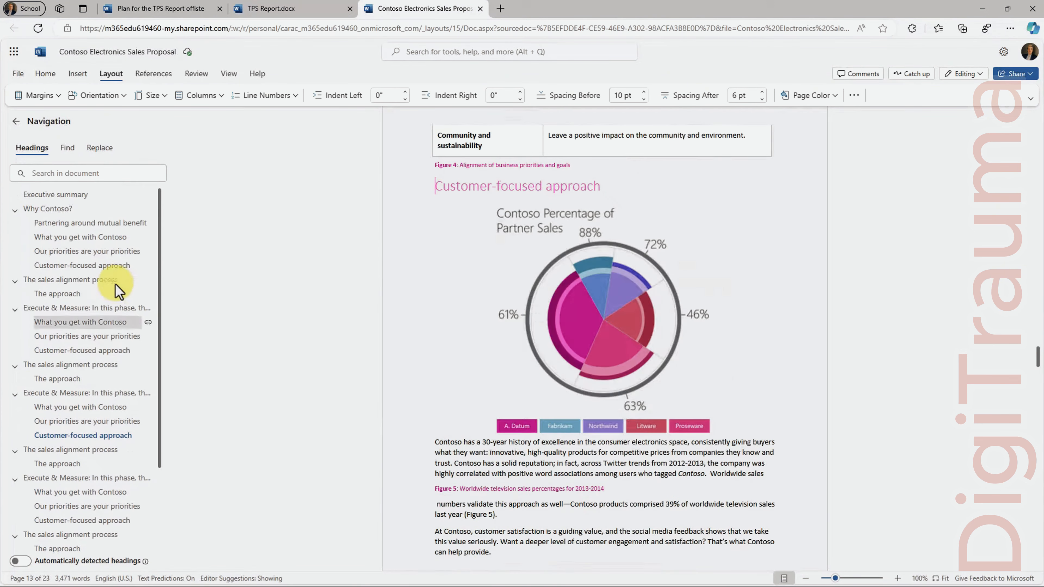
Search for 'Contoso' (127 matches), glance at Replace, return to Headings and close the pane
click(61, 177)
text(Contoso)
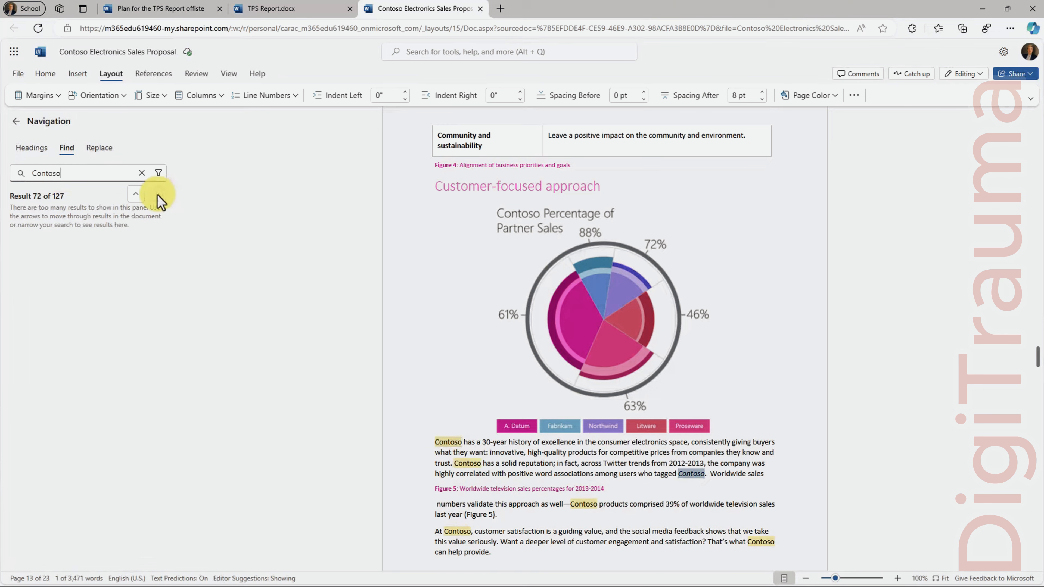
click(97, 149)
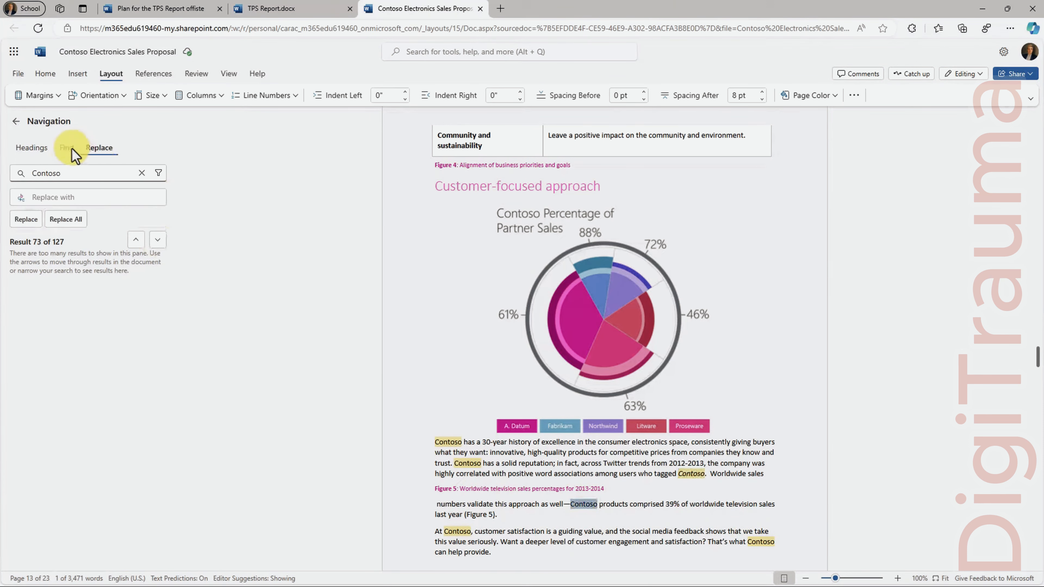
click(32, 148)
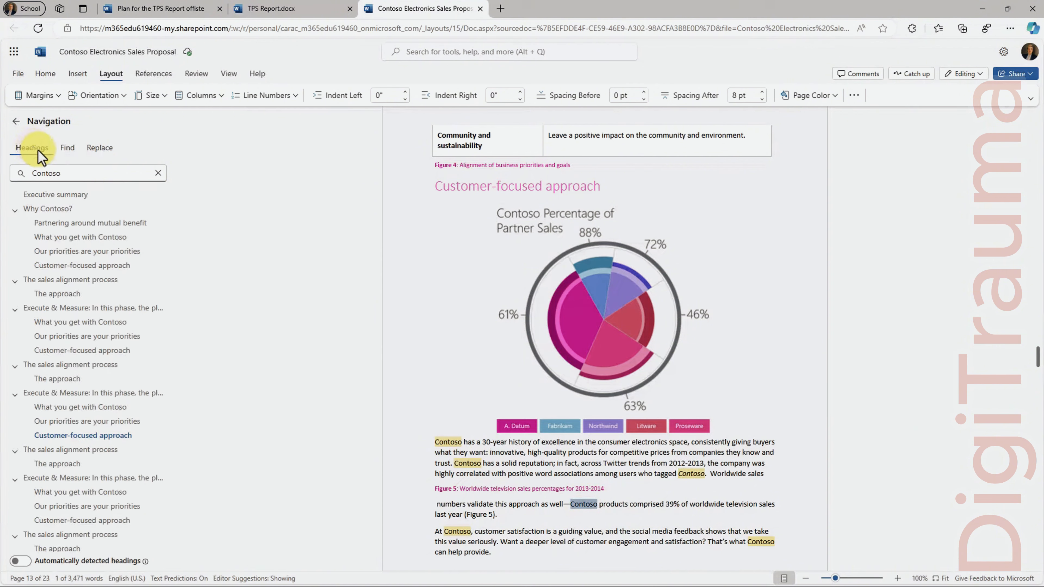
click(13, 122)
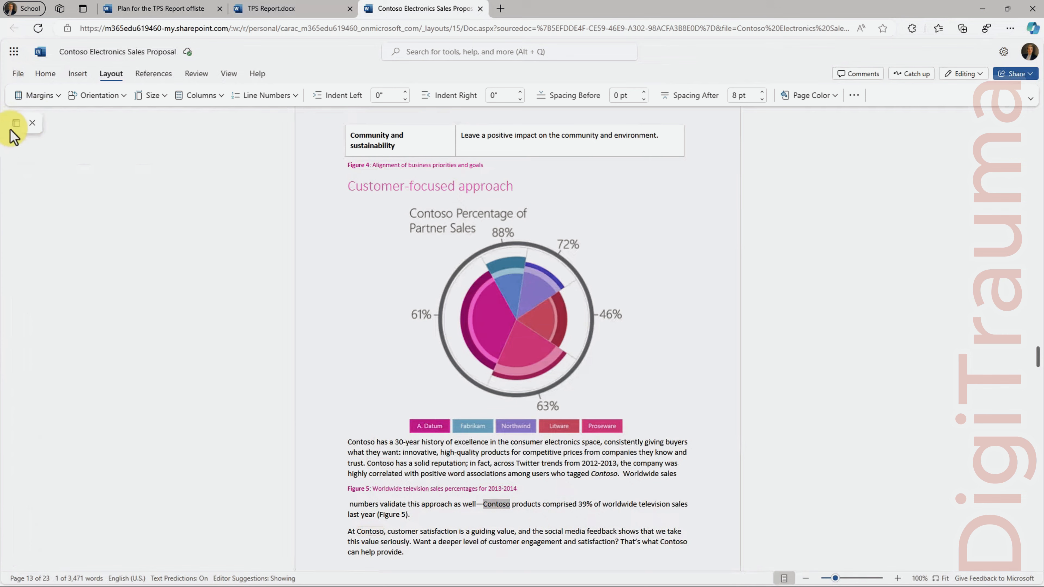